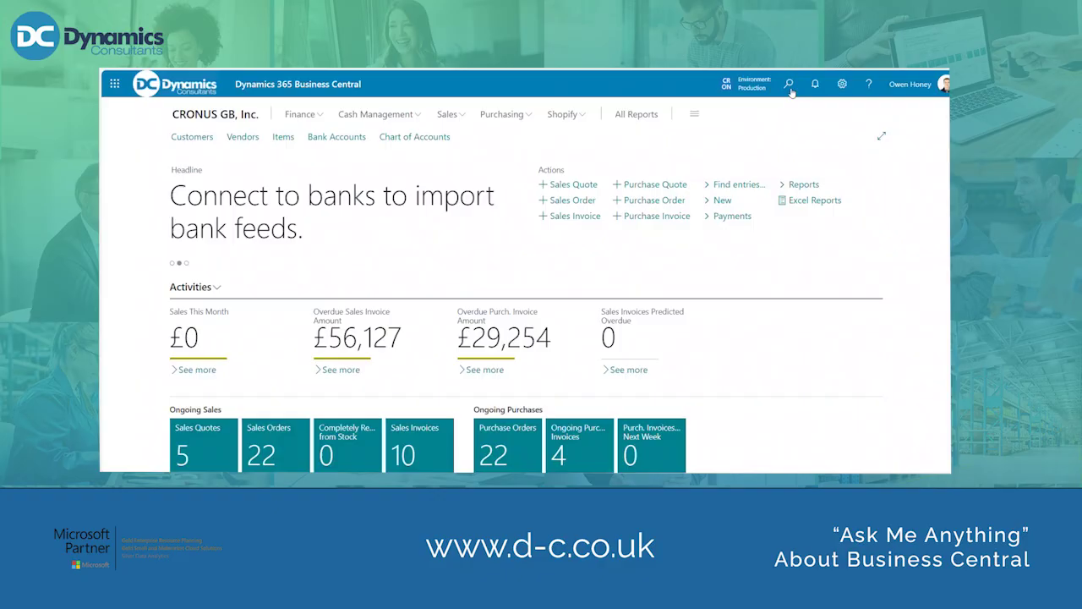
- Search Tell me for 'CONFIG PACKAGES'
click(790, 86)
text(CONFIG PACKAGES)
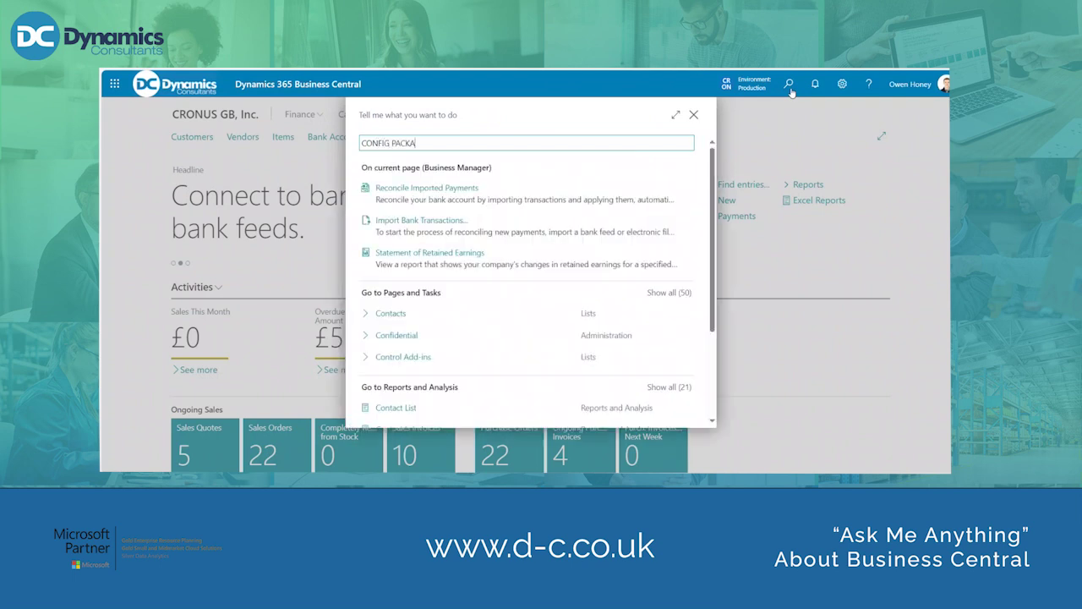
- Open Configuration Packages, then the ITEM package card (COPY OF ITEMS)
click(387, 193)
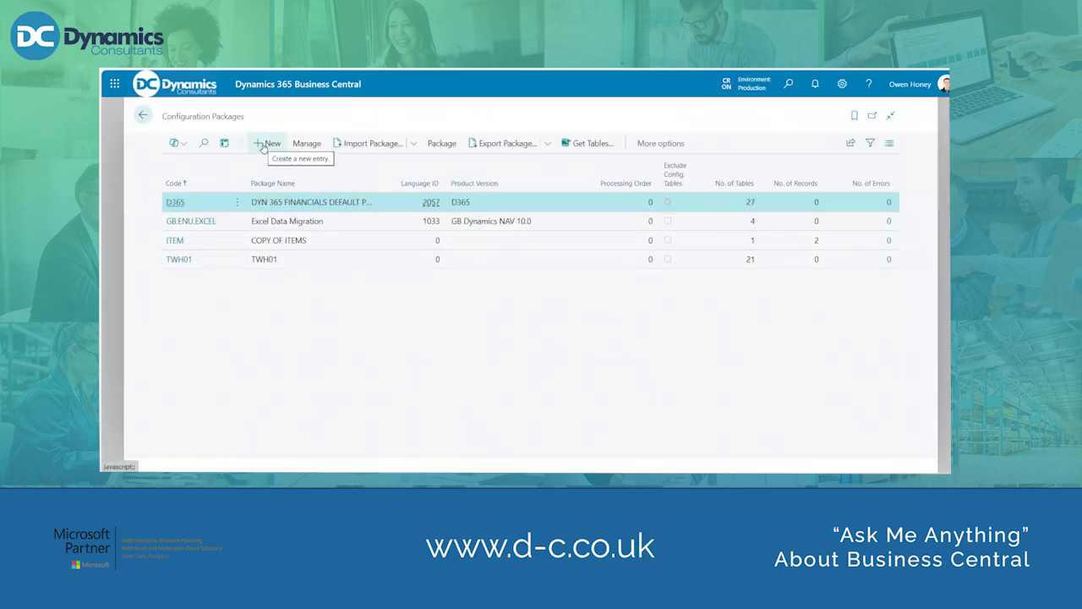
click(175, 240)
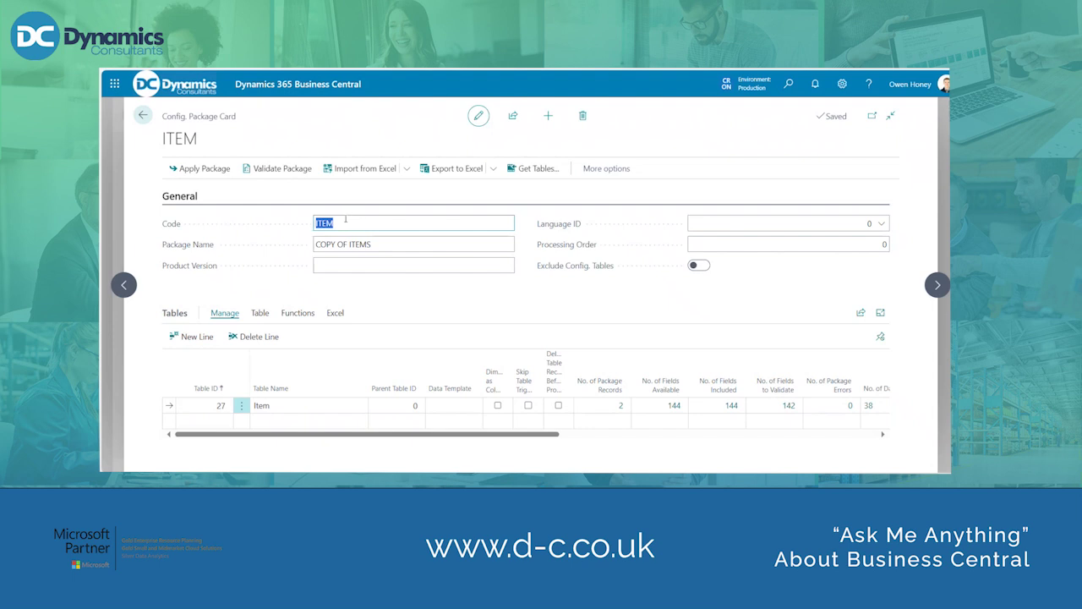
click(386, 320)
click(199, 410)
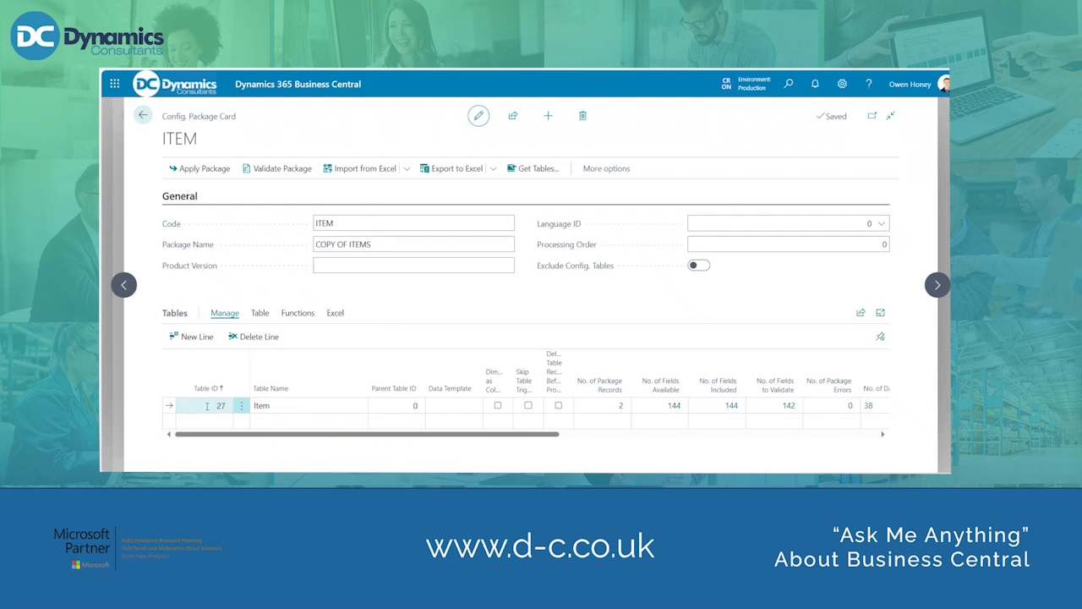
click(207, 406)
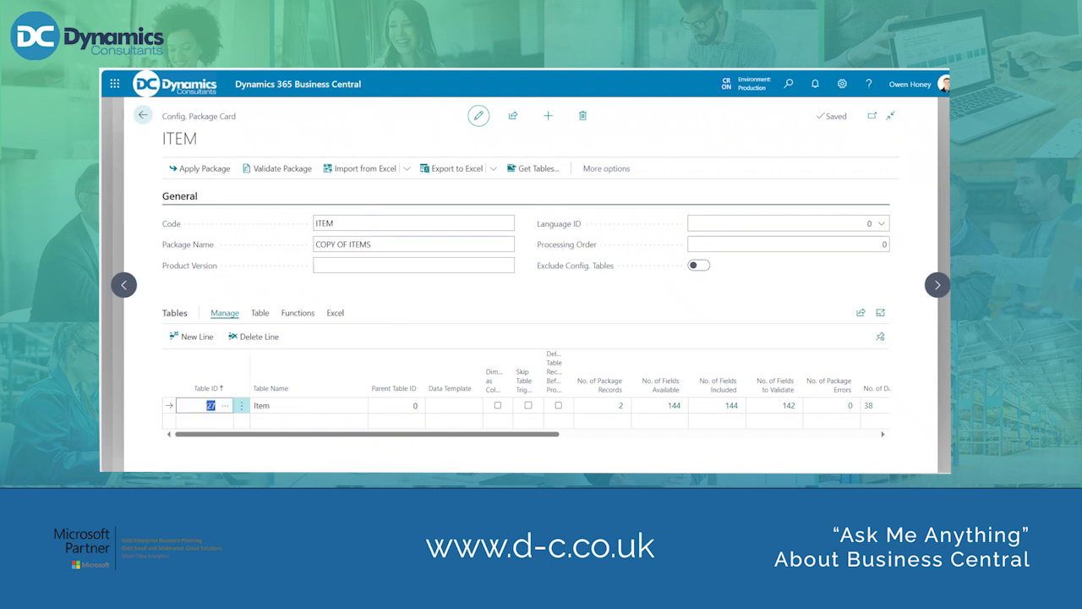
click(453, 321)
- Export the ITEM package to Excel, confirm with Yes, and open the downloaded worksheet
mouse_move(651, 371)
click(493, 170)
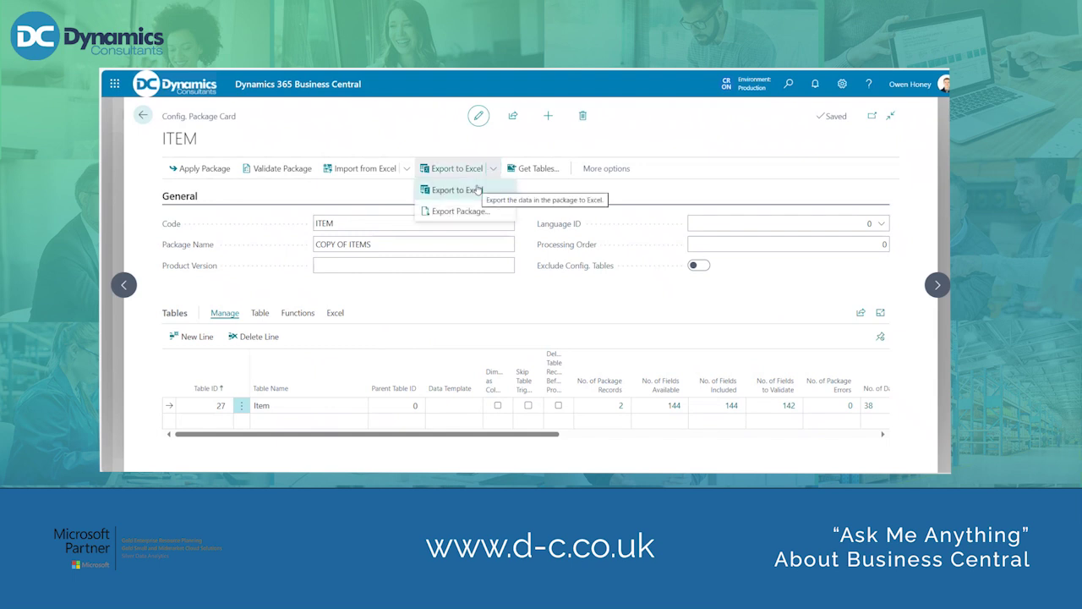
click(477, 189)
click(580, 312)
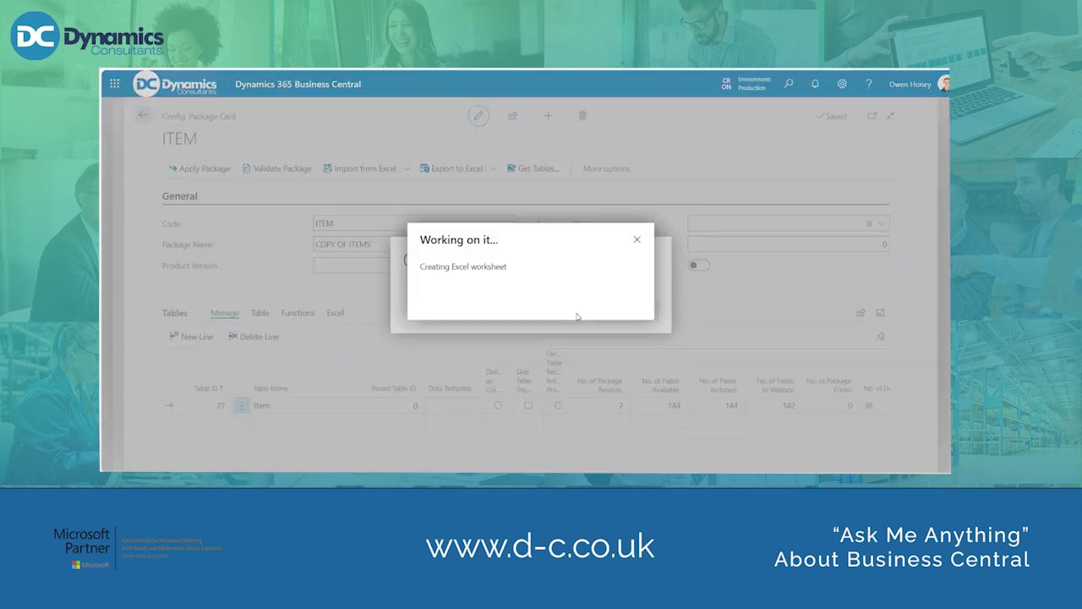
click(714, 87)
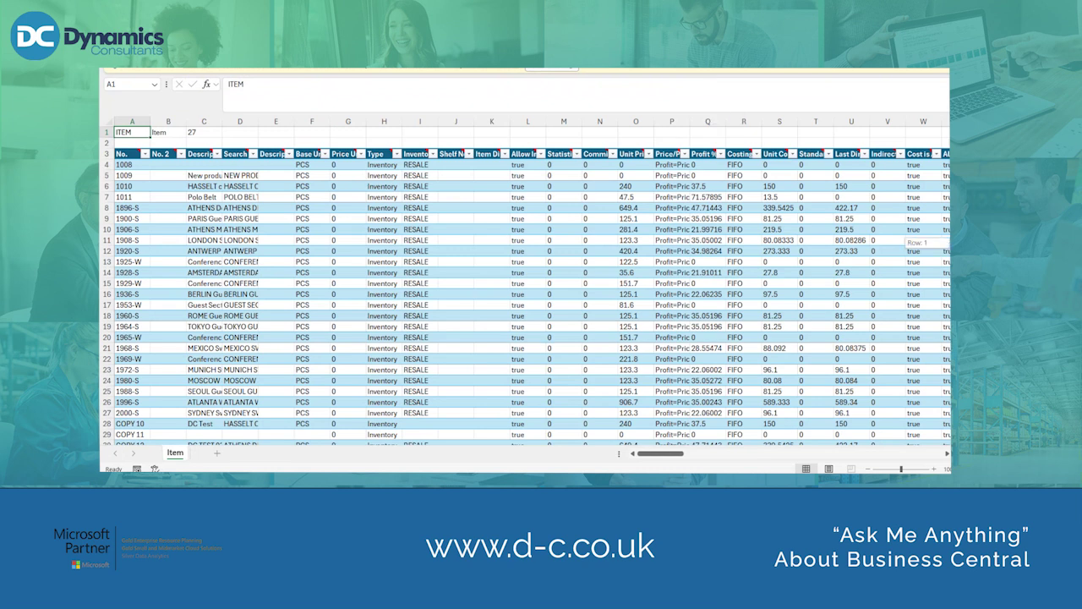
- Open Default23_07_2024_14_15_09.xlsx from File Explorer and select item rows 38–41
scroll(662, 362, down, 3)
click(181, 430)
click(354, 200)
double_click(353, 199)
scroll(259, 408, down, 4)
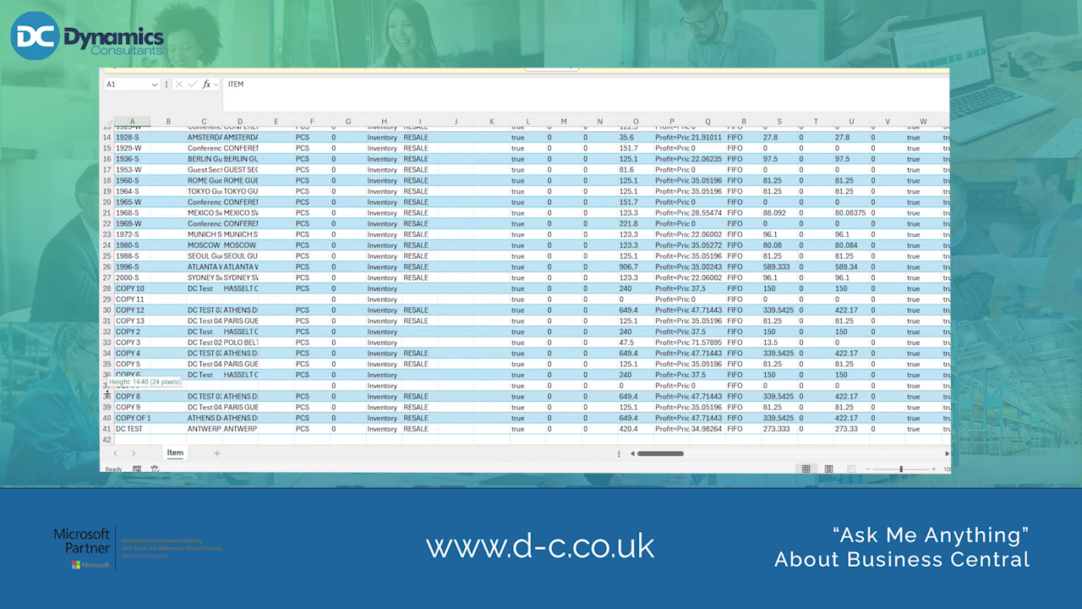
drag(107, 396, 106, 429)
- Copy rows 38–41 and paste them starting at row 42
key(ctrl+c)
click(127, 439)
key(ctrl+v)
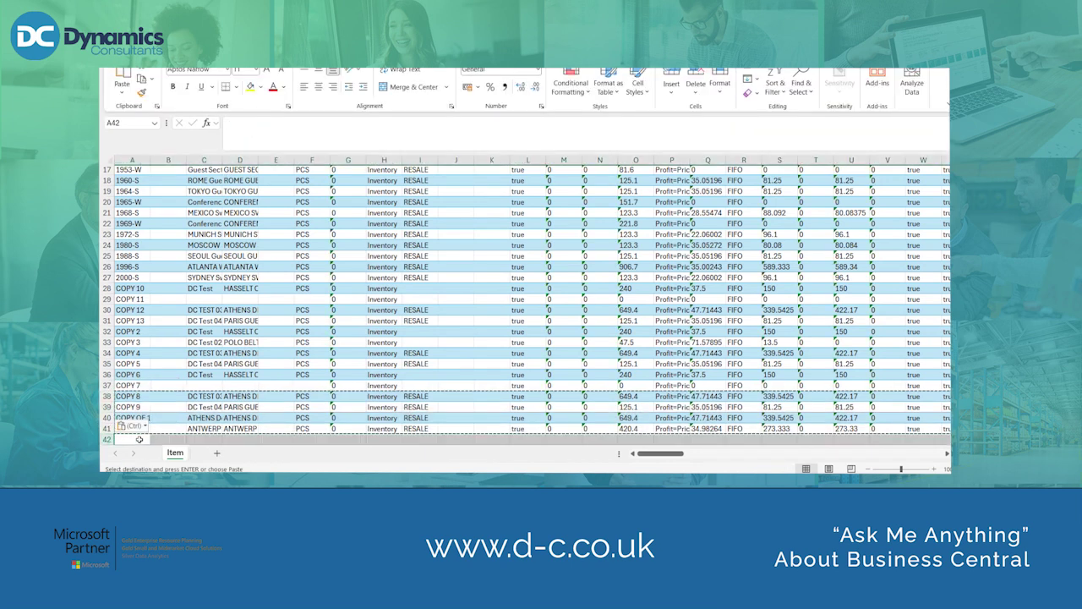
click(344, 407)
key(Escape)
scroll(486, 347, down, 2)
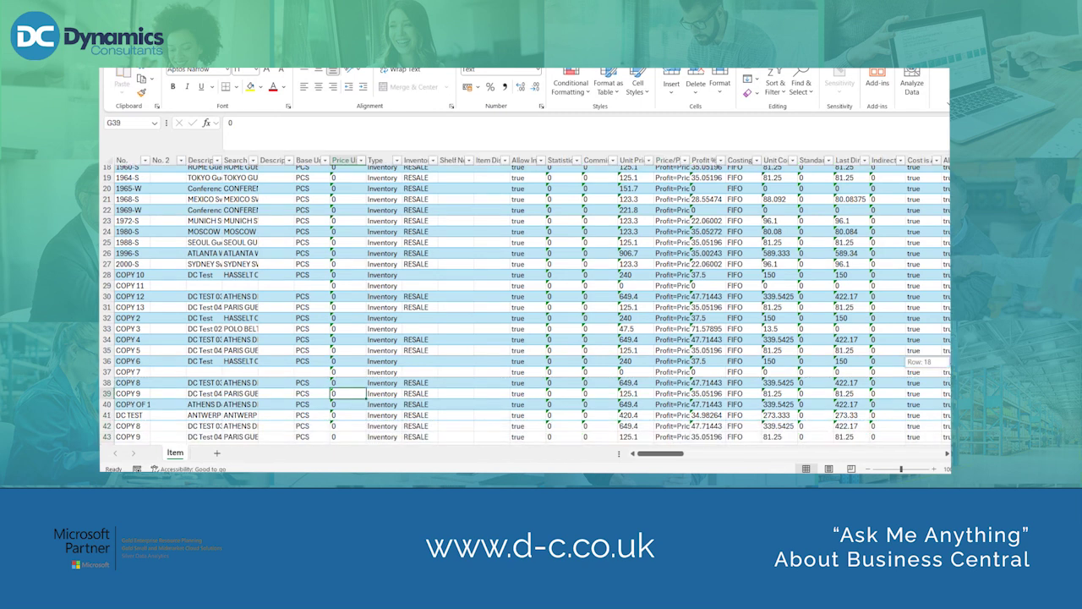
- Renumber the pasted items in A42–A44, starting with COPY 100 and COPY 101
click(142, 395)
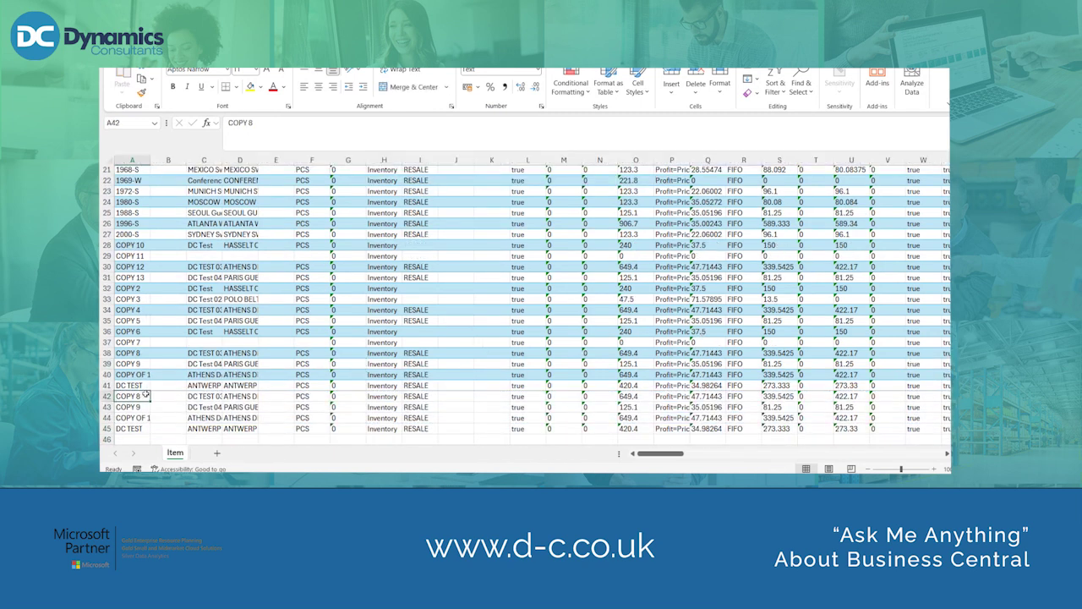
double_click(142, 395)
key(BackSpace)
key(BackSpace)
key(BackSpace)
key(BackSpace)
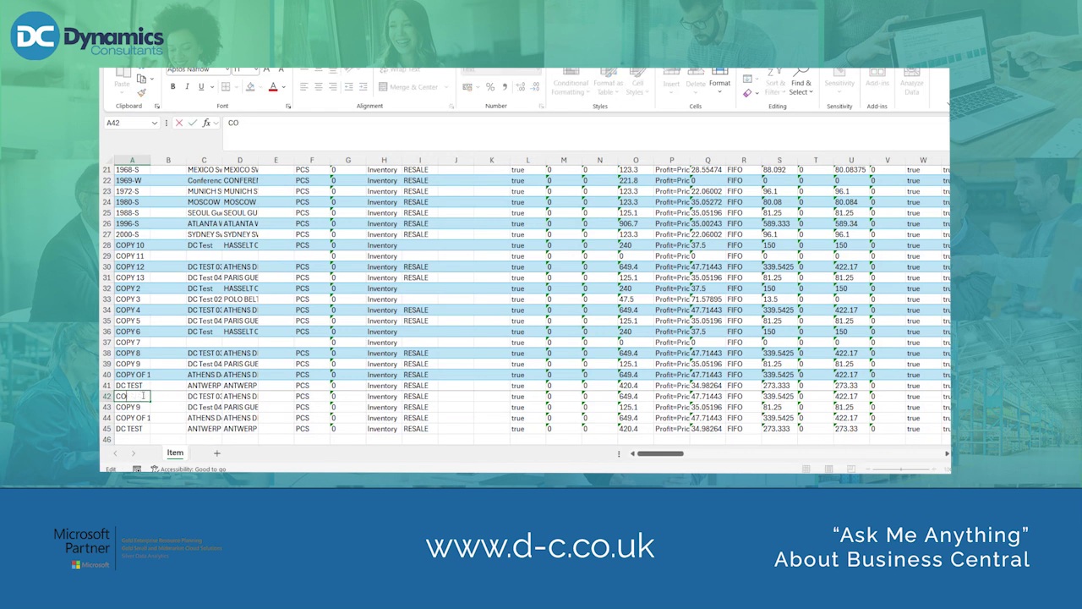
text(COPY 100)
key(Return)
text(COPY 101)
key(Return)
key(F2)
key(Return)
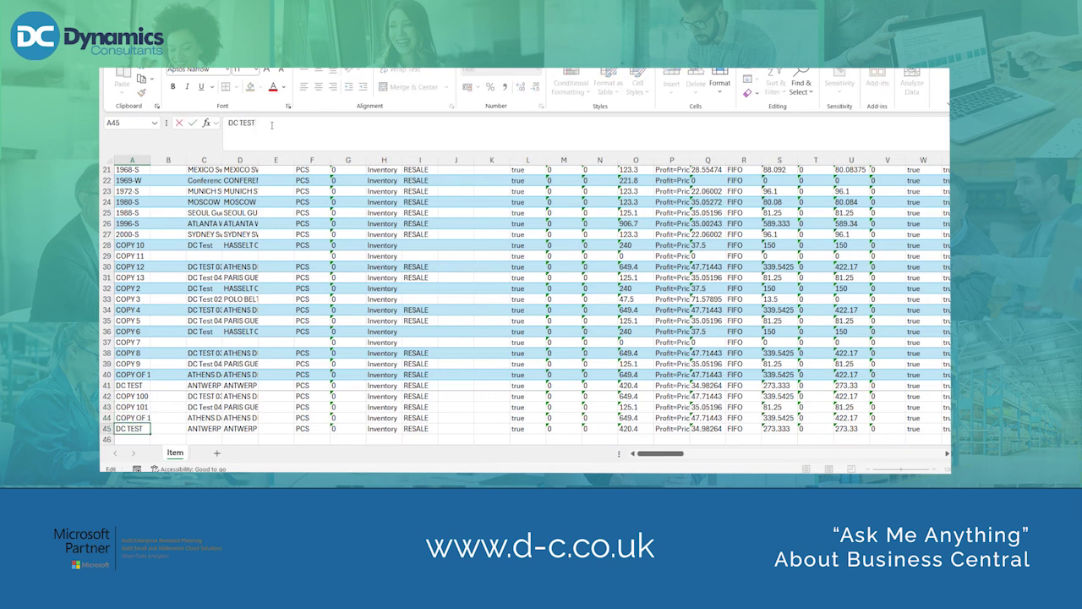
- Scroll across the pasted rows to check their last columns
click(311, 266)
drag(661, 453, 930, 453)
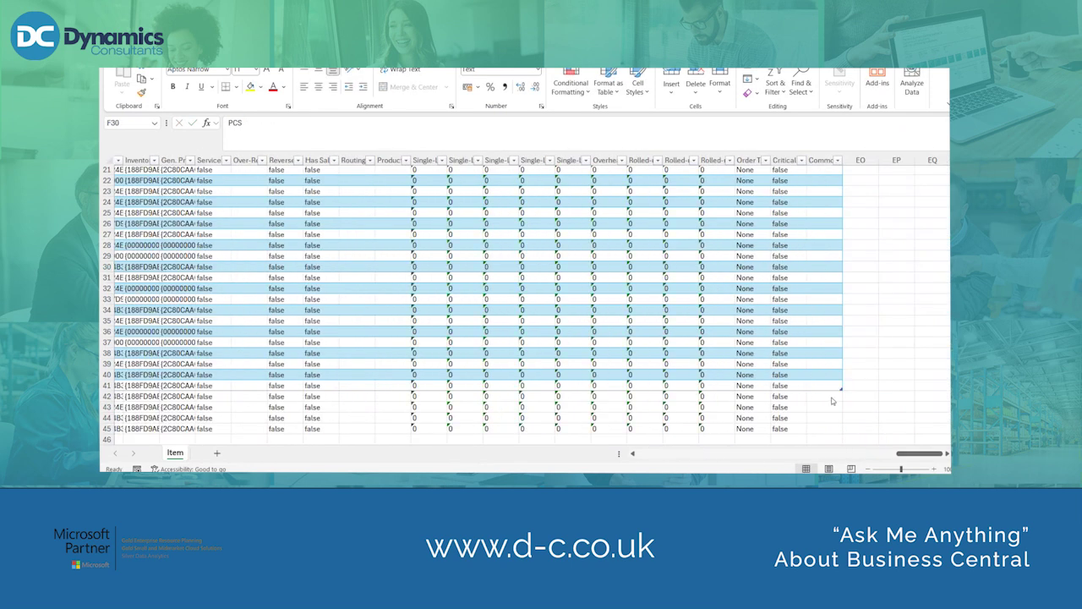
click(932, 352)
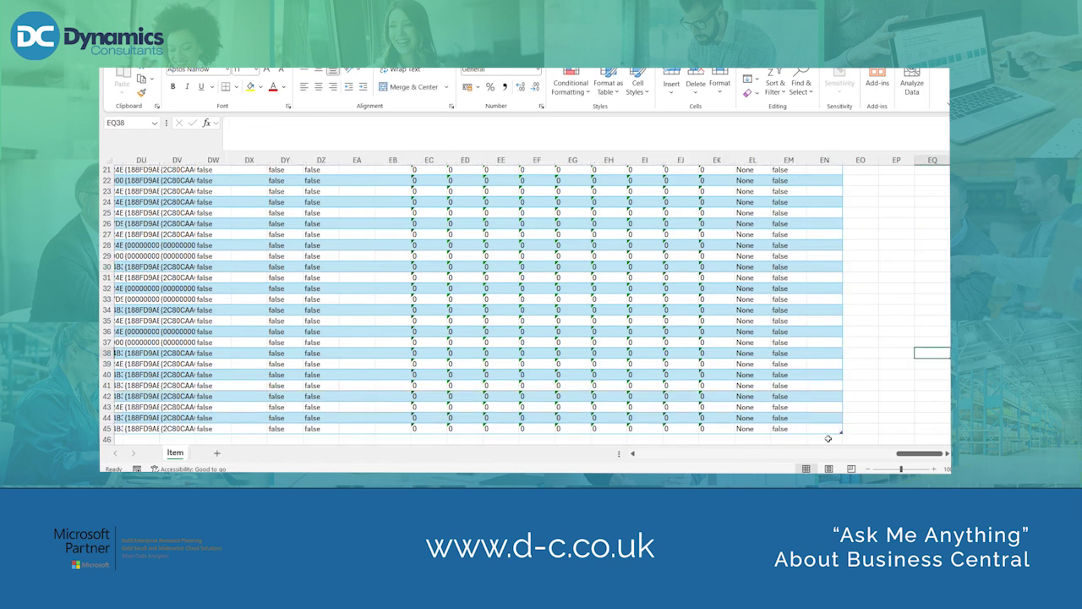
drag(910, 458, 661, 453)
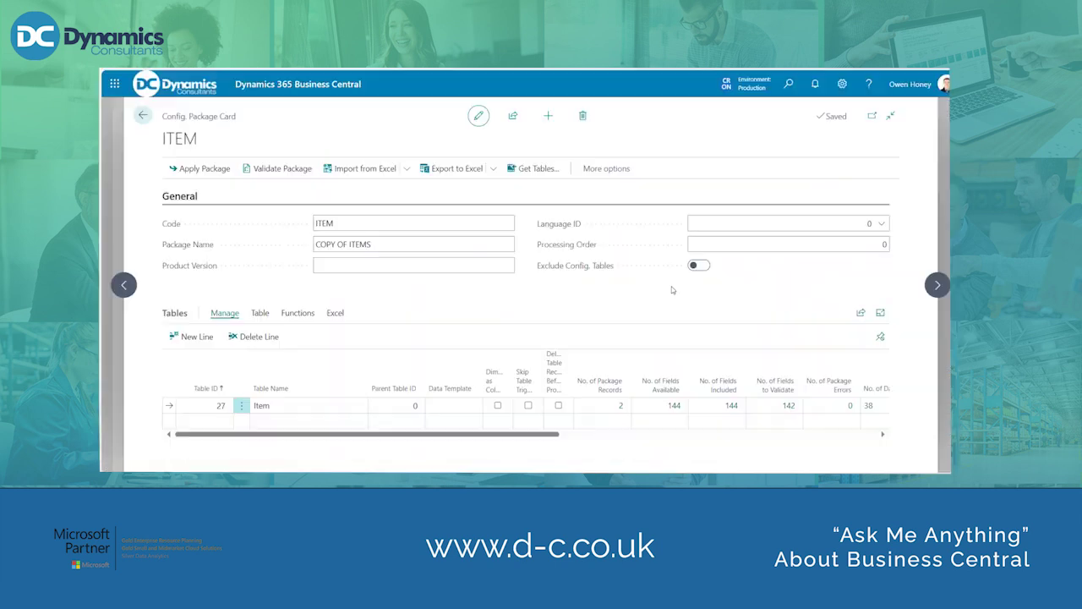
- Upload the edited Default23_07_2024_14_15_09.xlsx into the ITEM package through Import from Excel
click(406, 169)
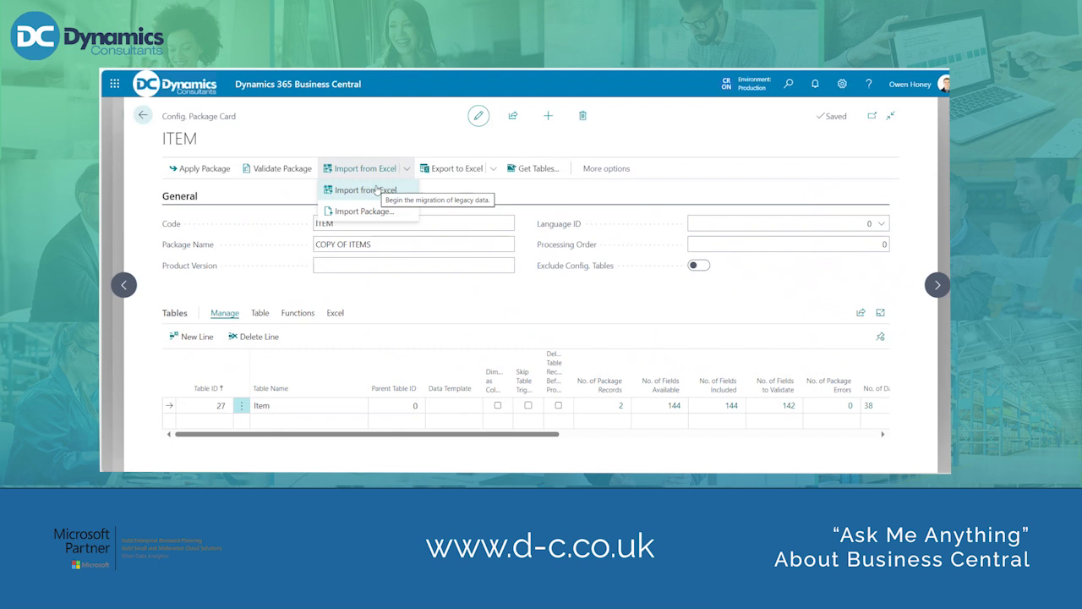
click(377, 189)
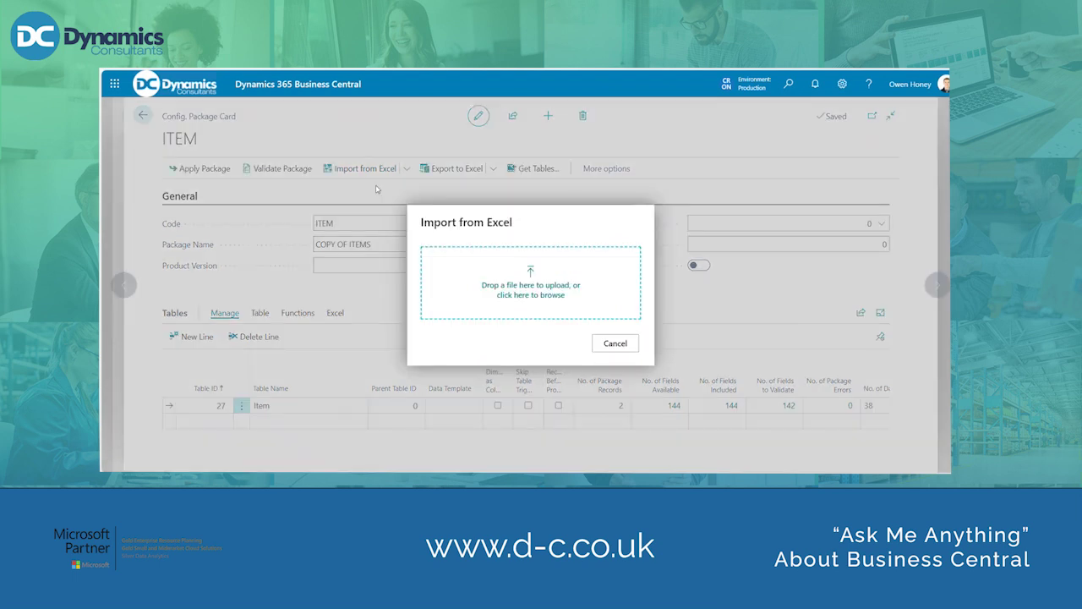
click(512, 274)
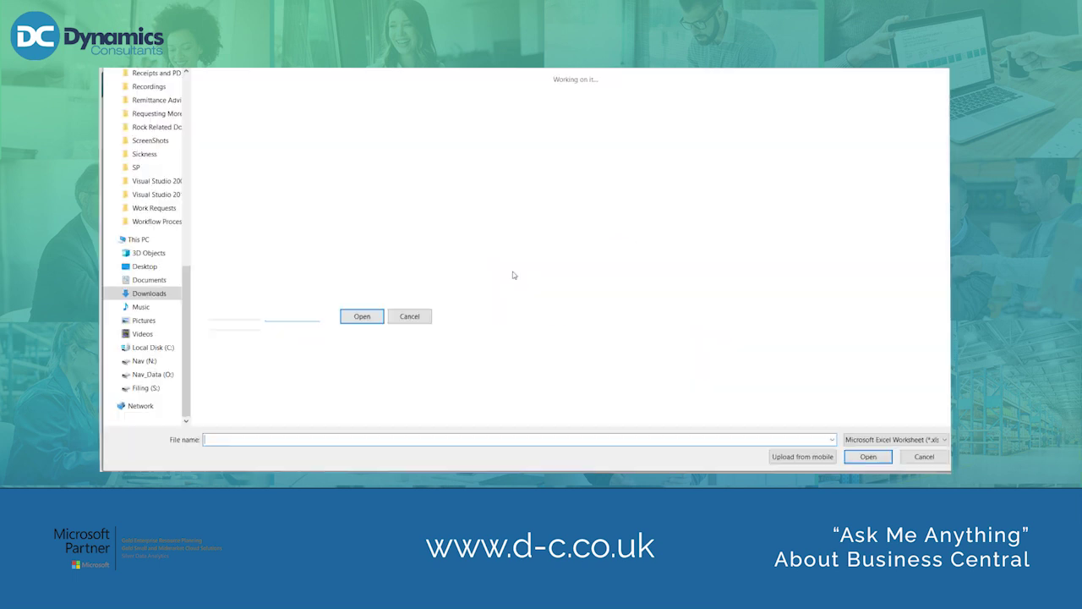
click(298, 90)
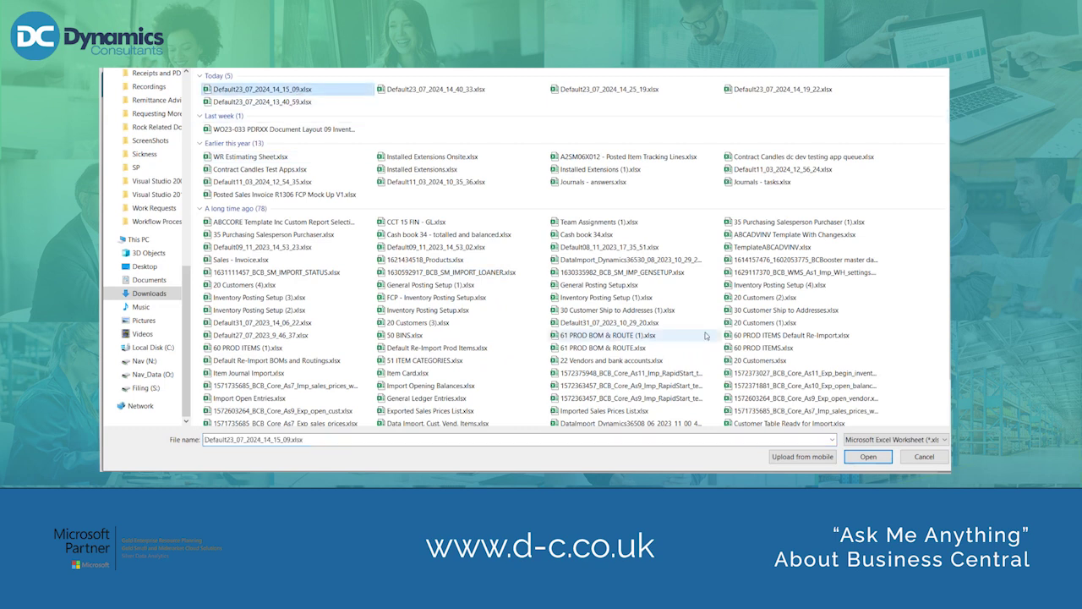
click(868, 456)
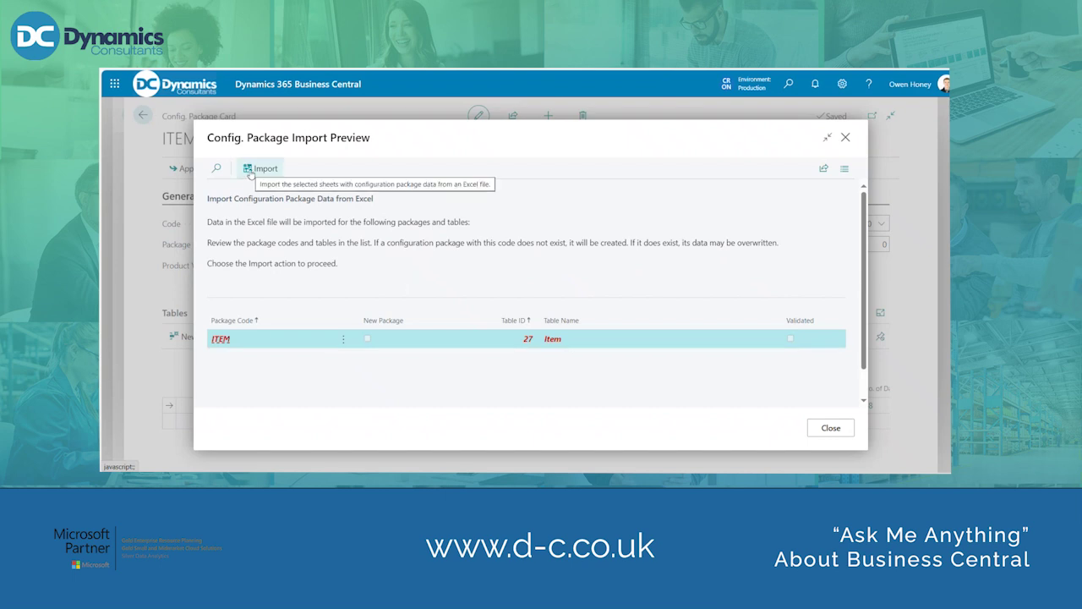
- Import the previewed ITEM data, accepting overwrite of the 2 existing records
click(259, 168)
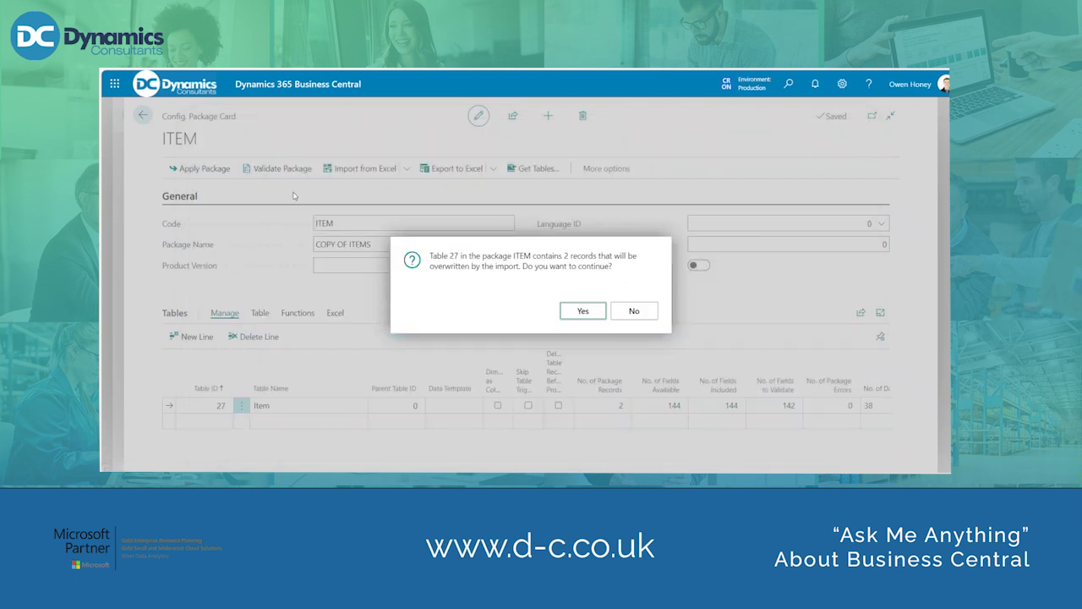
click(585, 311)
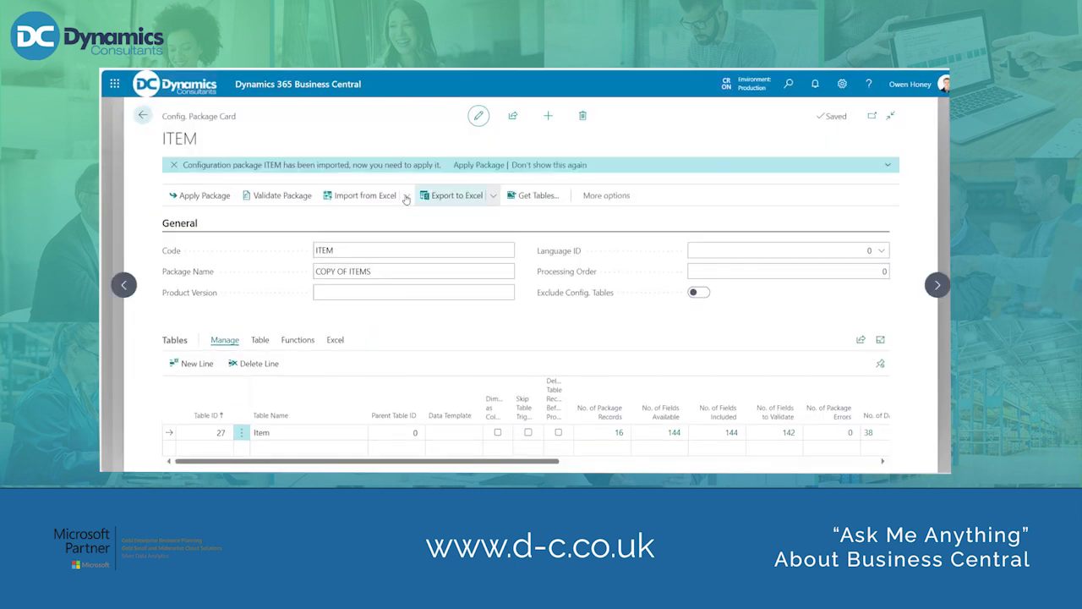
- Run Functions > Validate Relations on the Item table, confirm, and dismiss the 0-error result
drag(236, 165, 332, 169)
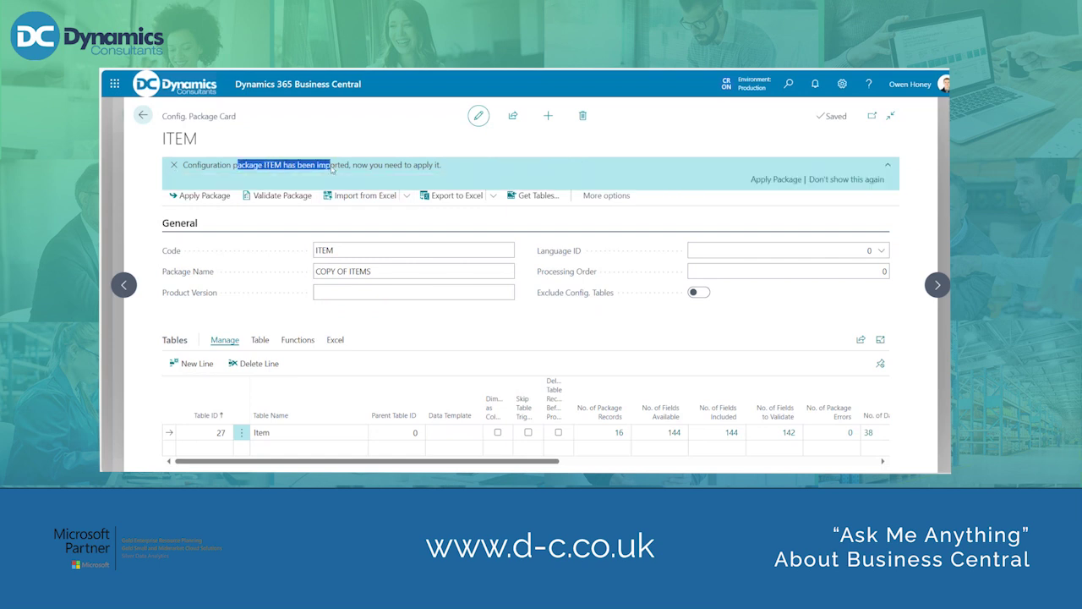
click(476, 311)
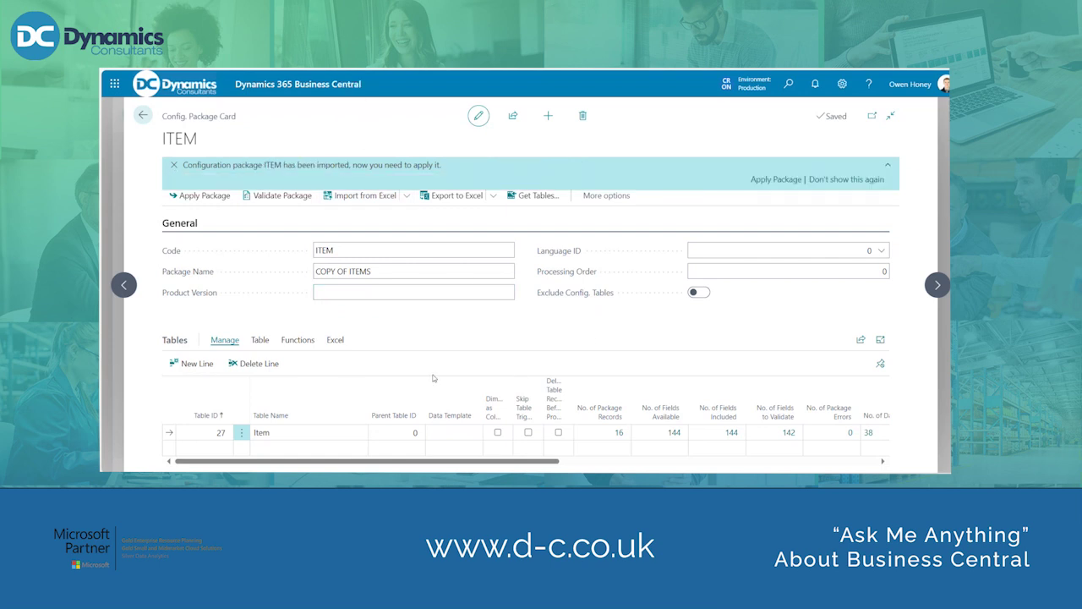
click(262, 343)
click(288, 342)
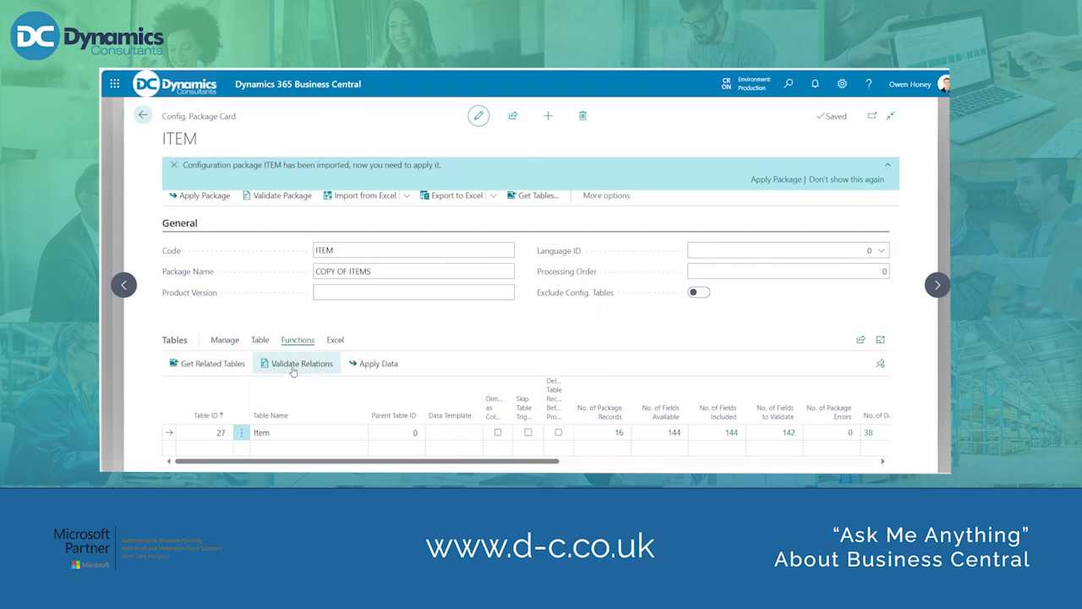
click(292, 372)
click(586, 316)
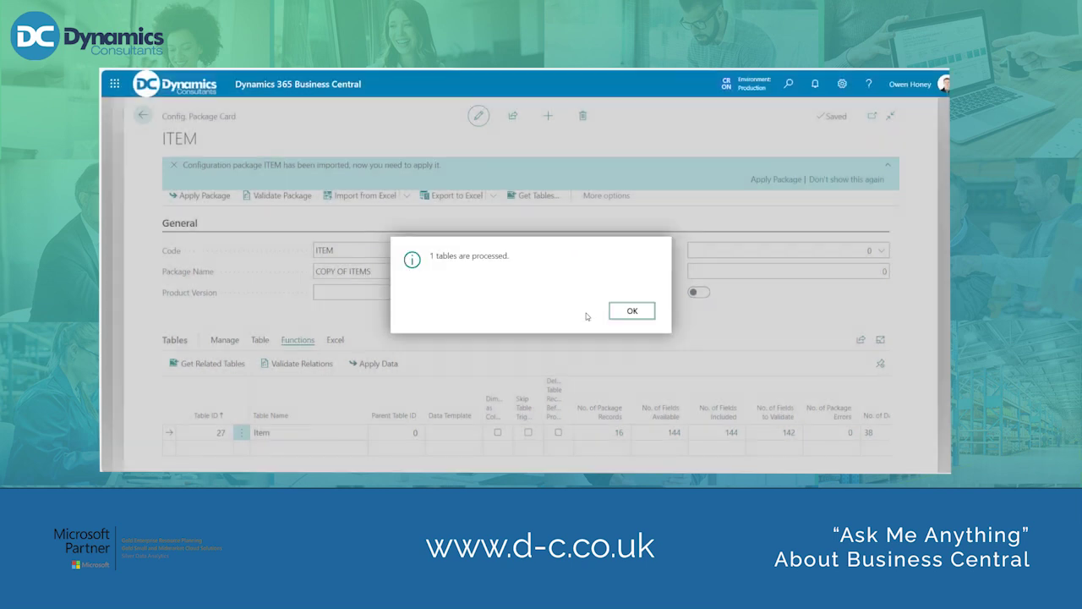
click(632, 311)
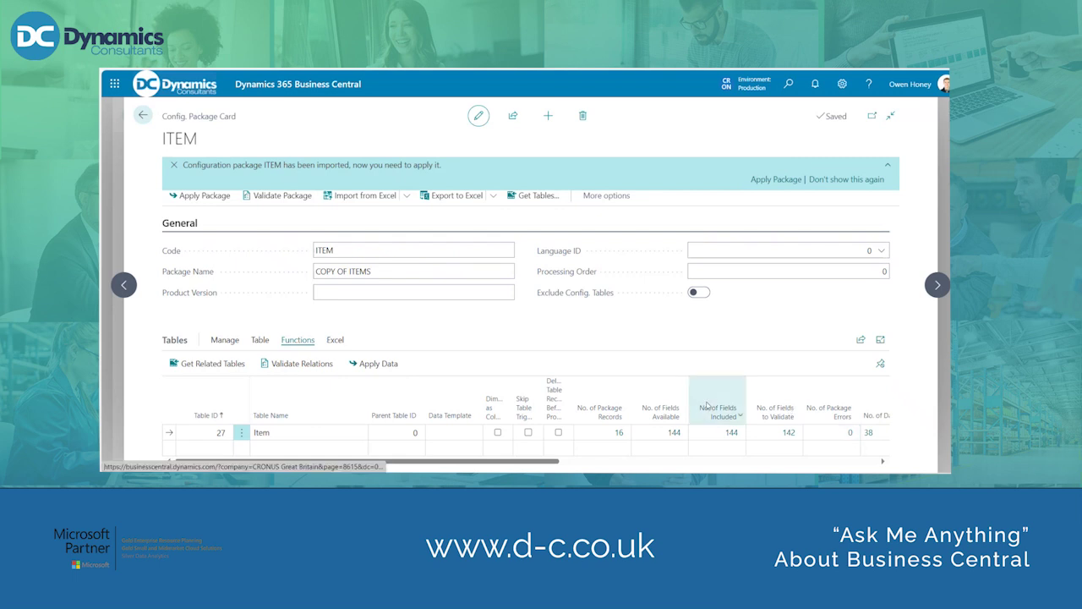
- Apply the ITEM package, accept the 8 inserted / 8 modified summary, and go back
click(256, 339)
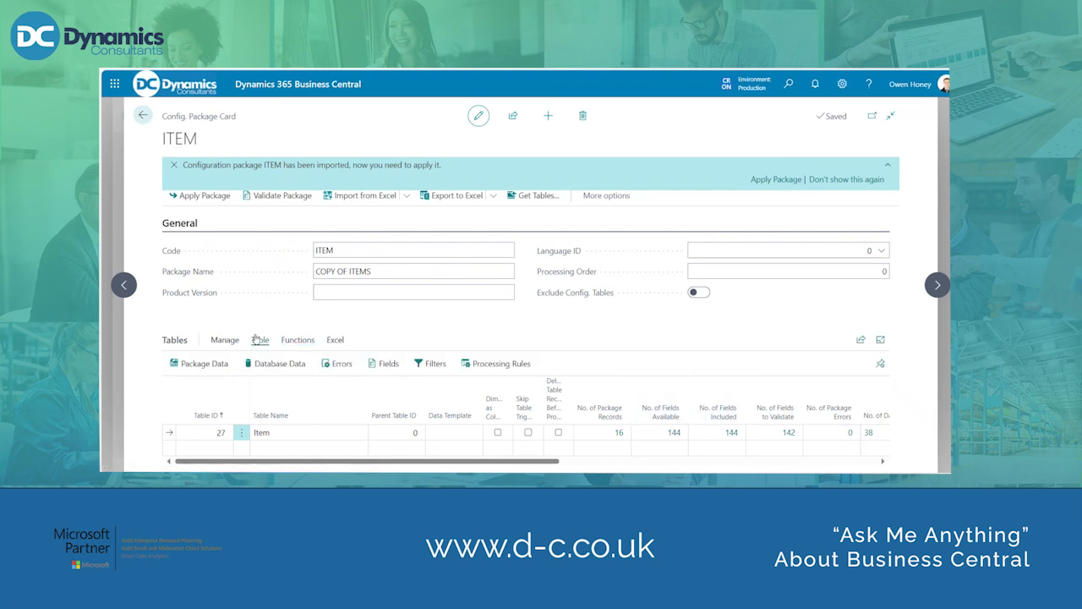
click(230, 340)
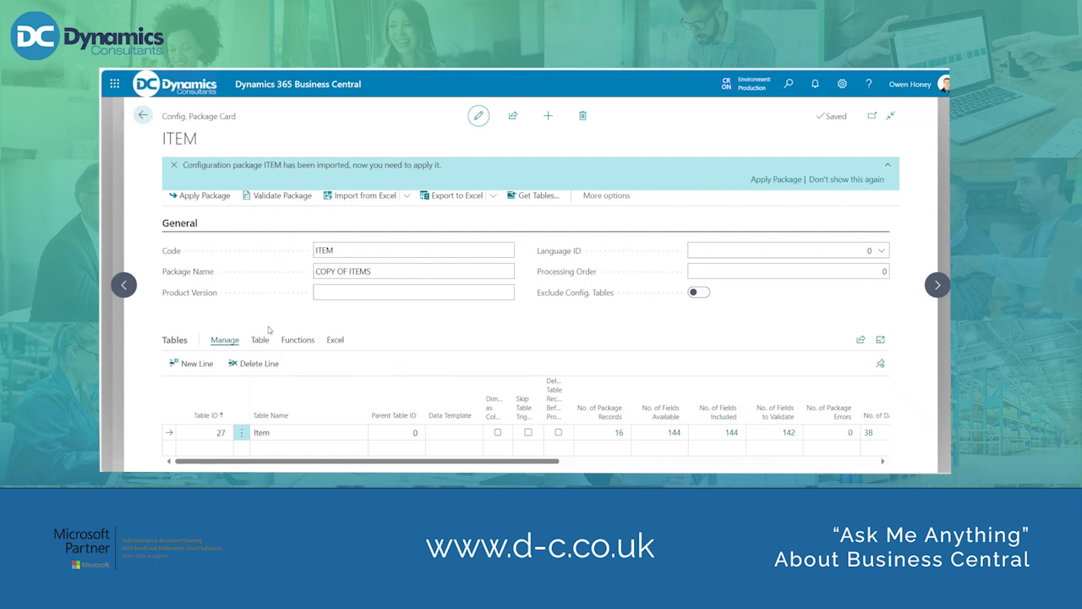
click(203, 196)
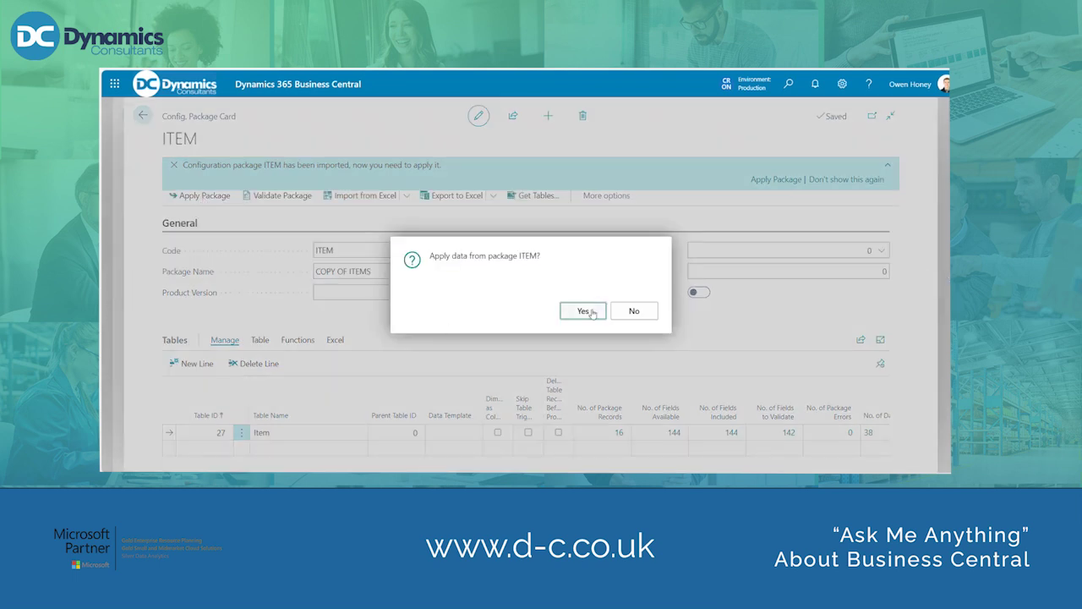
click(592, 312)
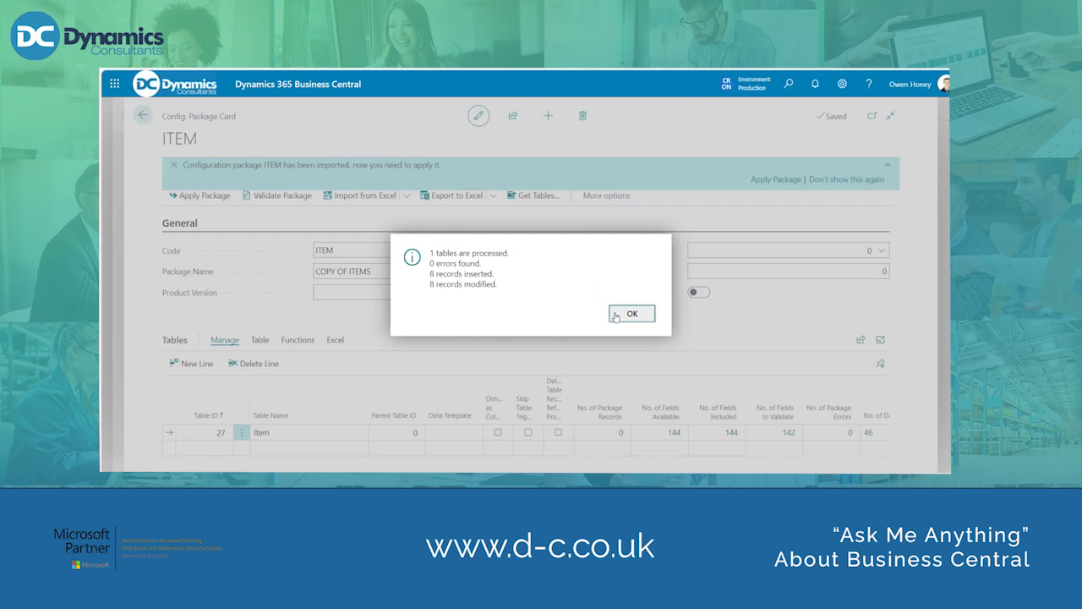
click(616, 316)
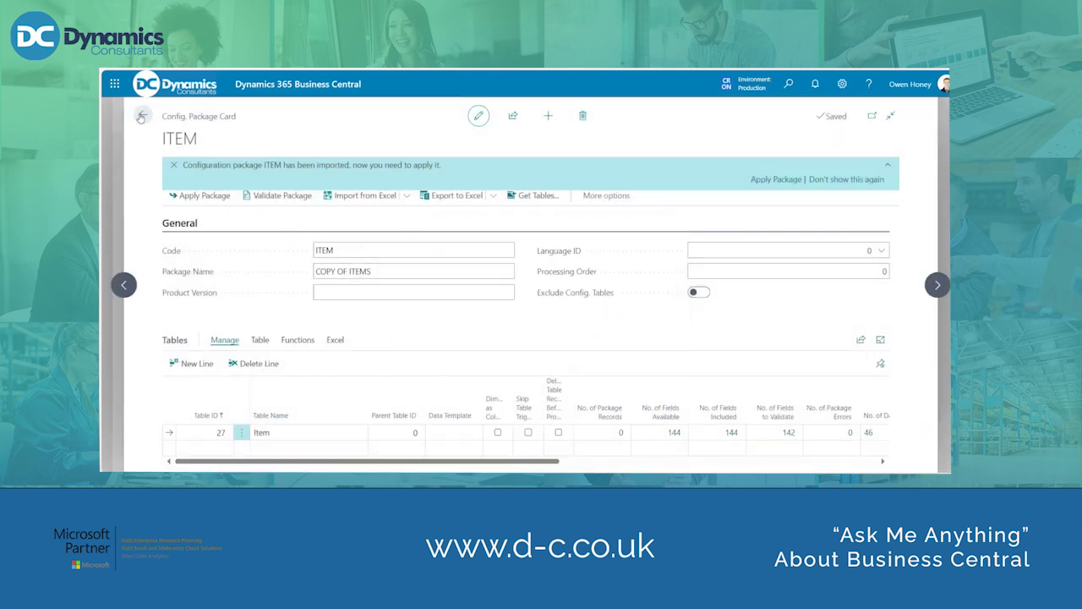
click(141, 117)
- Open the Items list via Tell me and scroll to the new COPY 3 and COPY 4 items
click(787, 85)
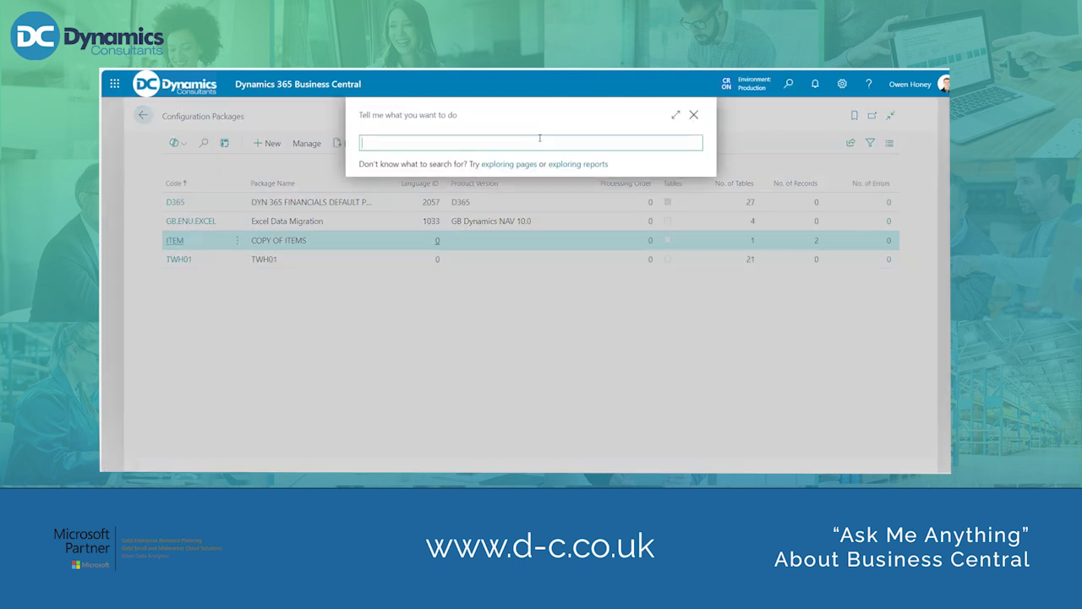
text(ITEM LIS)
key(BackSpace)
key(BackSpace)
key(BackSpace)
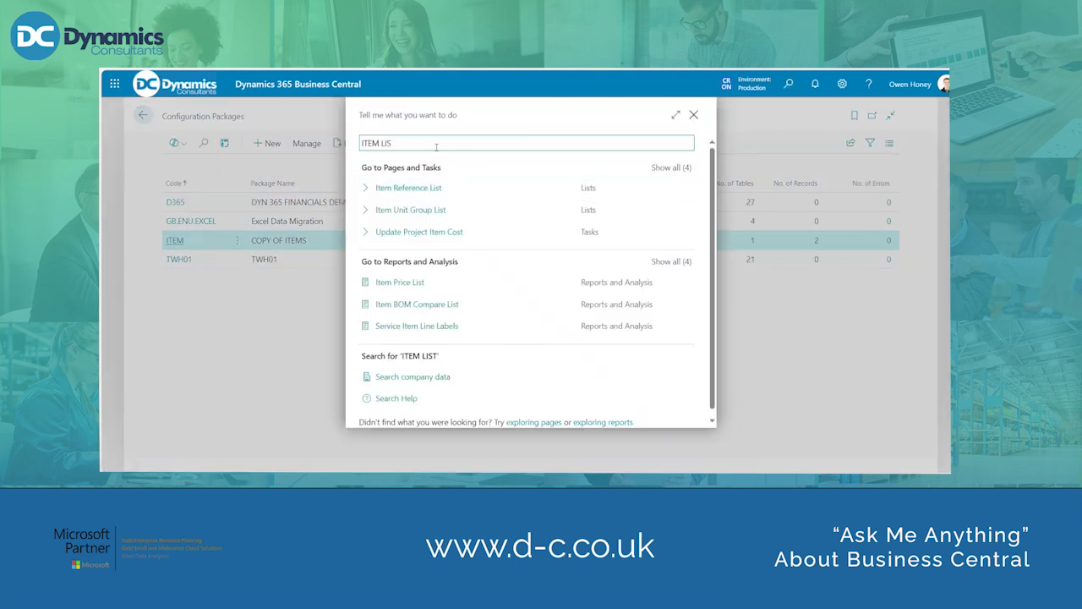
click(415, 187)
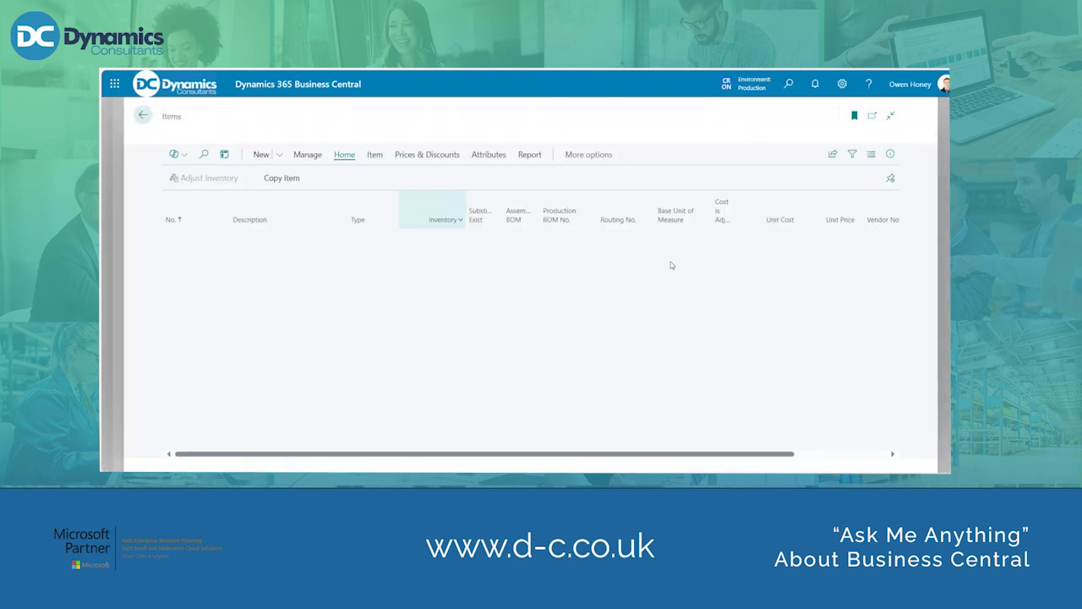
drag(896, 279, 898, 412)
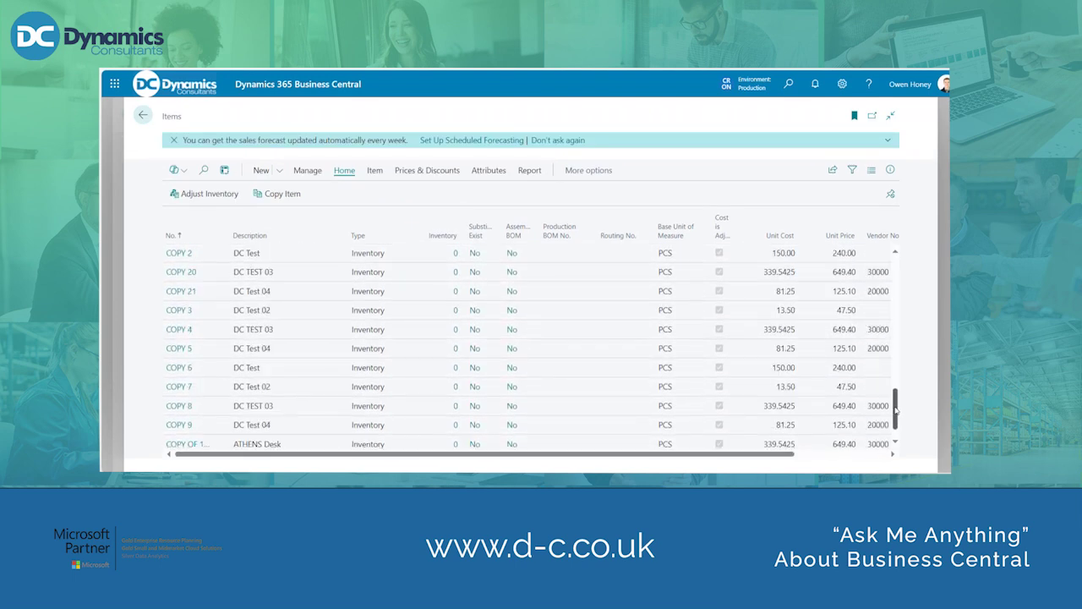
click(304, 329)
click(300, 310)
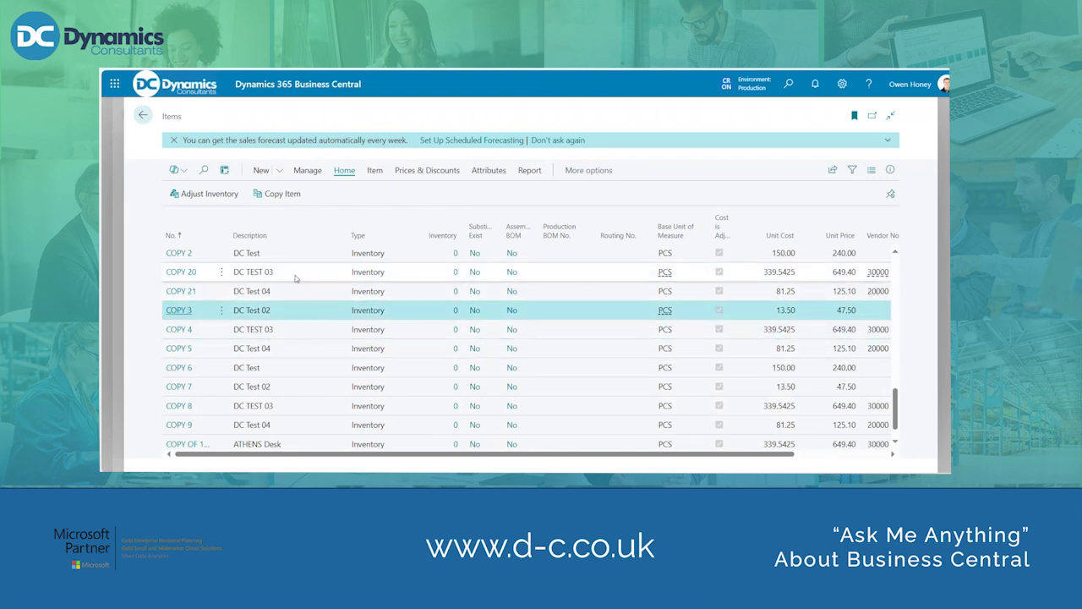
scroll(293, 287, down, 1)
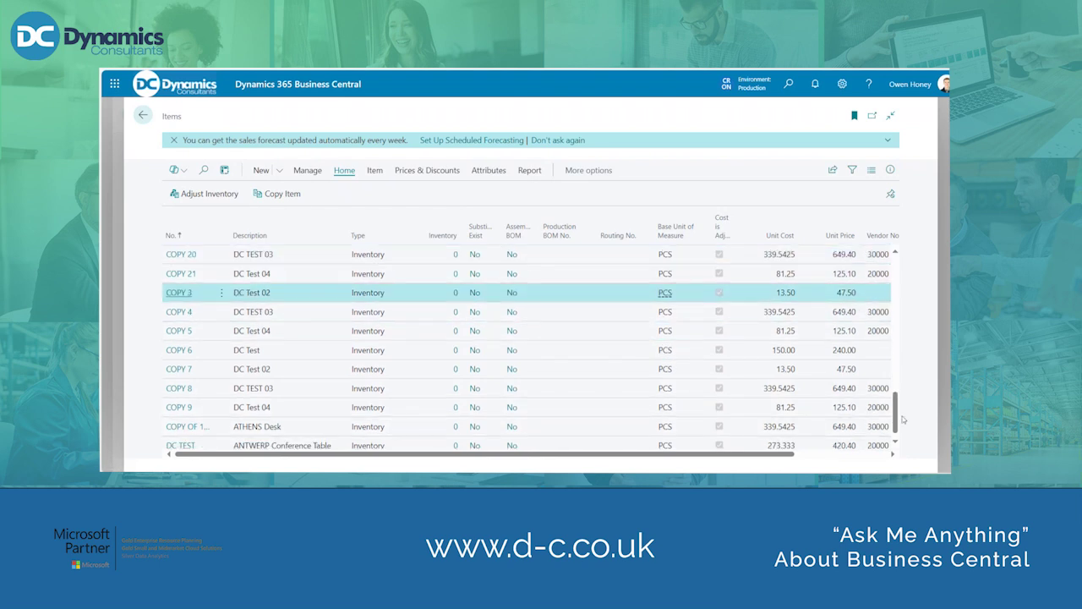
drag(897, 417, 897, 422)
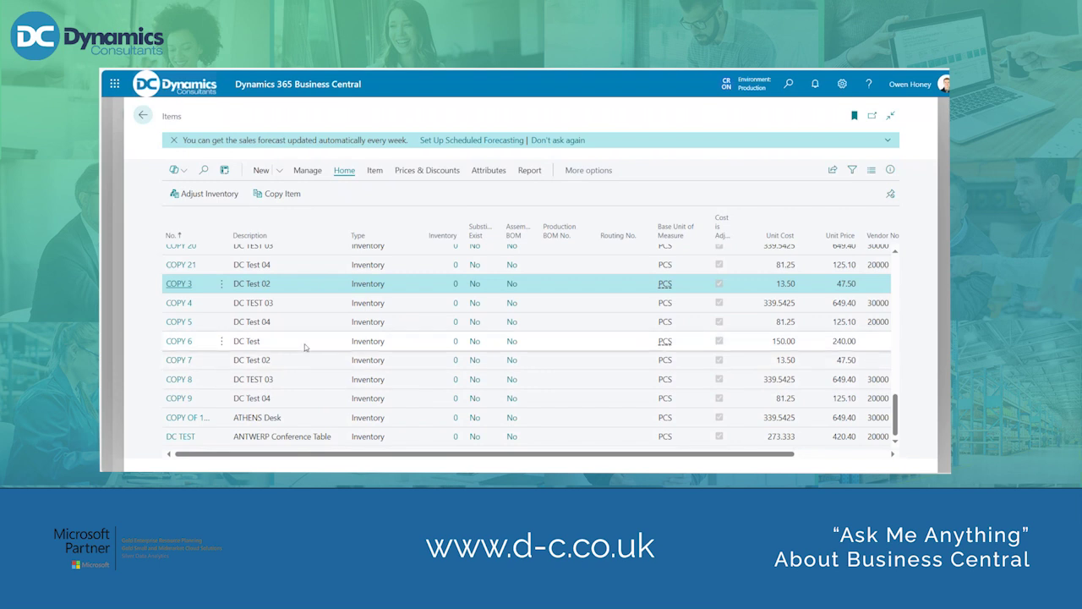
- Reopen Items with an 'ITEM' search and select one of the new COPY item rows
click(143, 115)
key(alt+q)
text(ITEM)
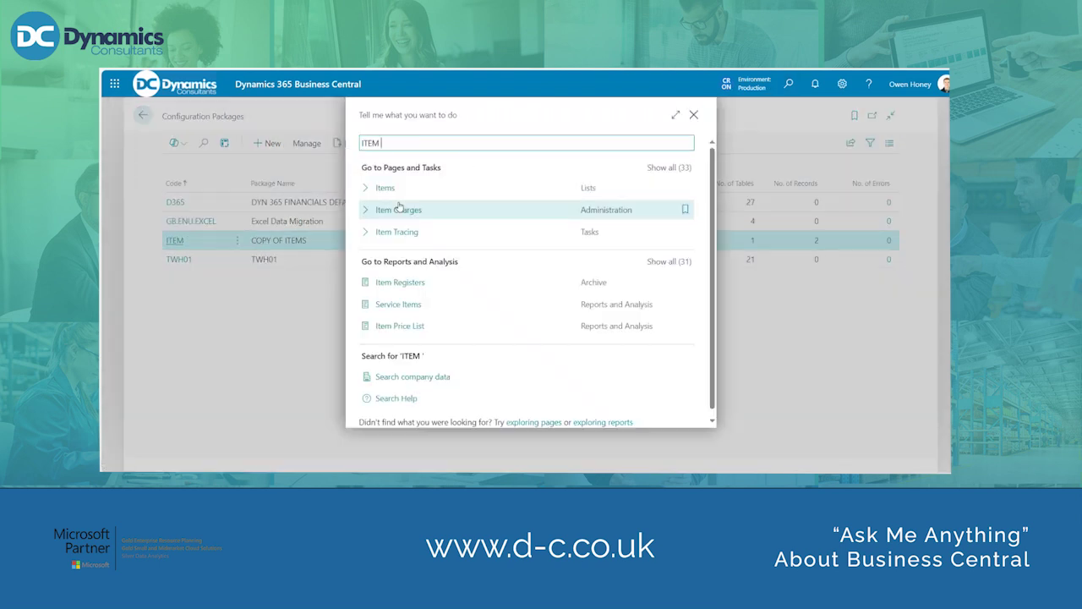
click(396, 188)
drag(896, 254, 903, 437)
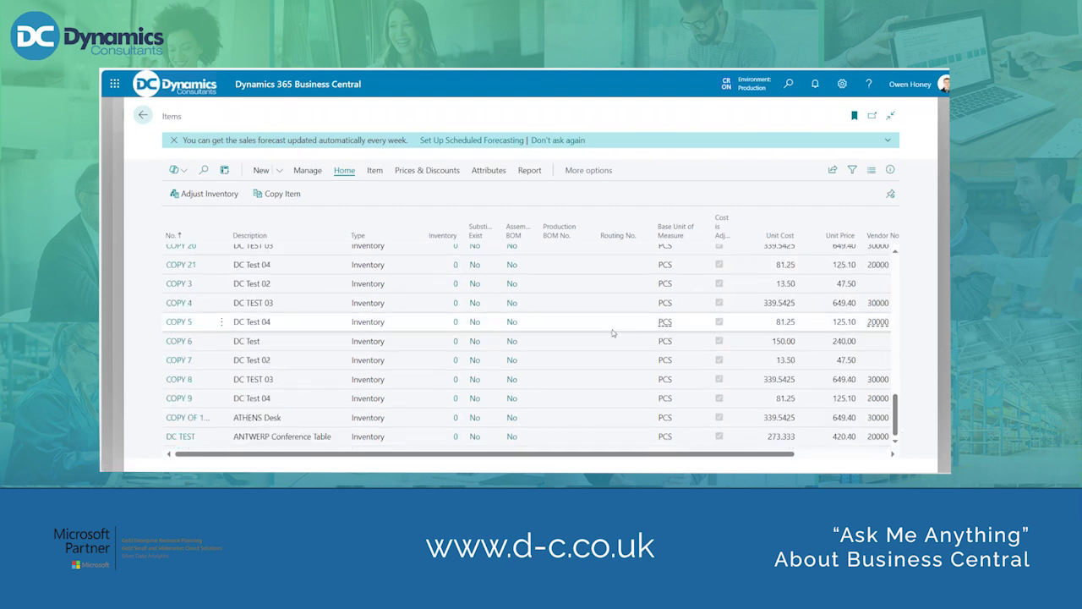
click(279, 360)
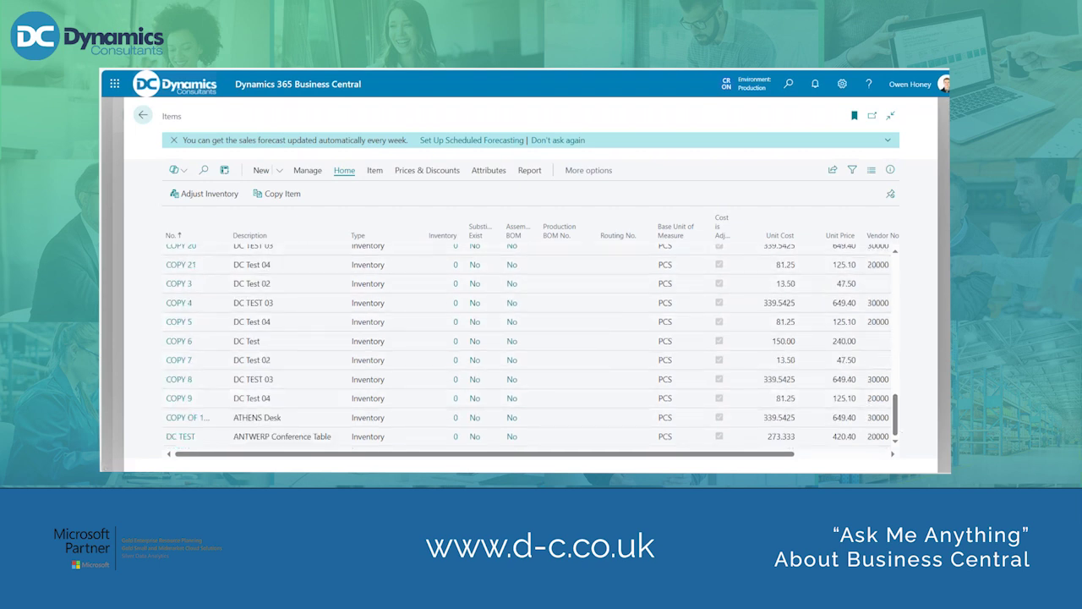
scroll(896, 425, up, 1)
scroll(896, 425, up, 3)
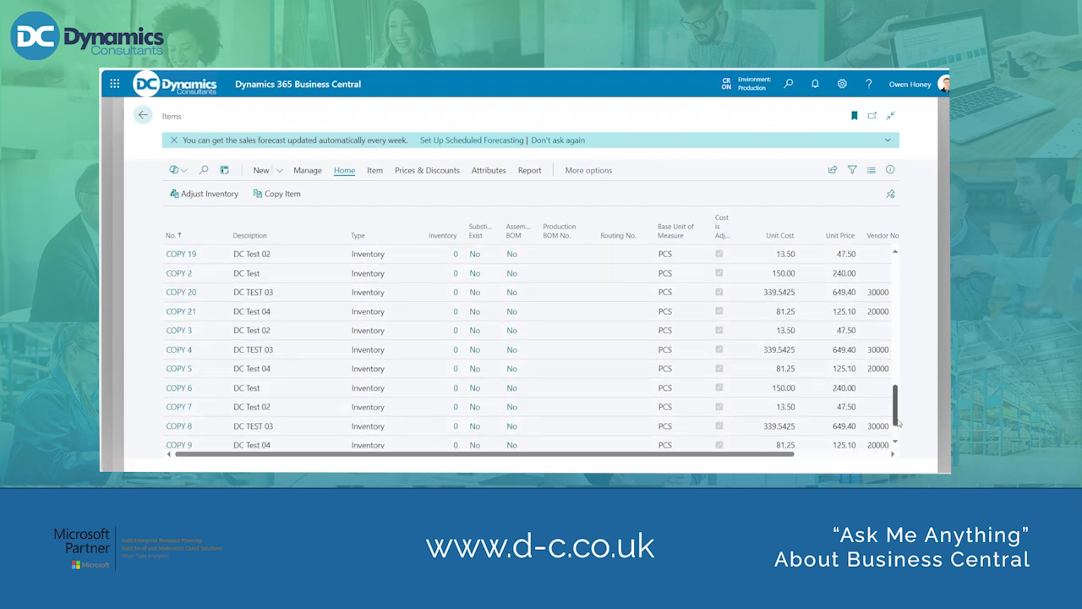